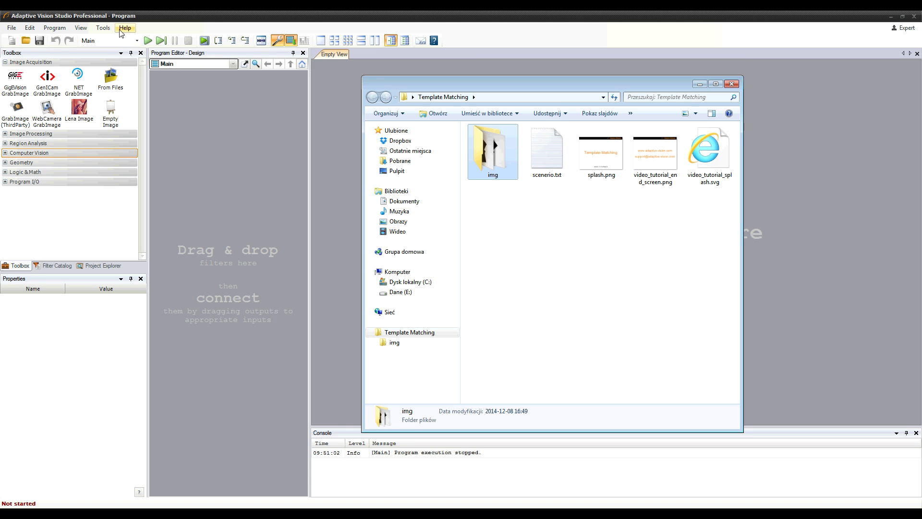
Step: Drag the img folder from Explorer into the Program Editor as an EnumerateImages image source
mouse_move(495, 153)
left_mouse_down()
mouse_move(407, 159)
mouse_move(251, 139)
left_mouse_up()
Step: Iterate once and show EnumerateImages' outImage in the top-left view of a 2x2 layout
left_click(164, 40)
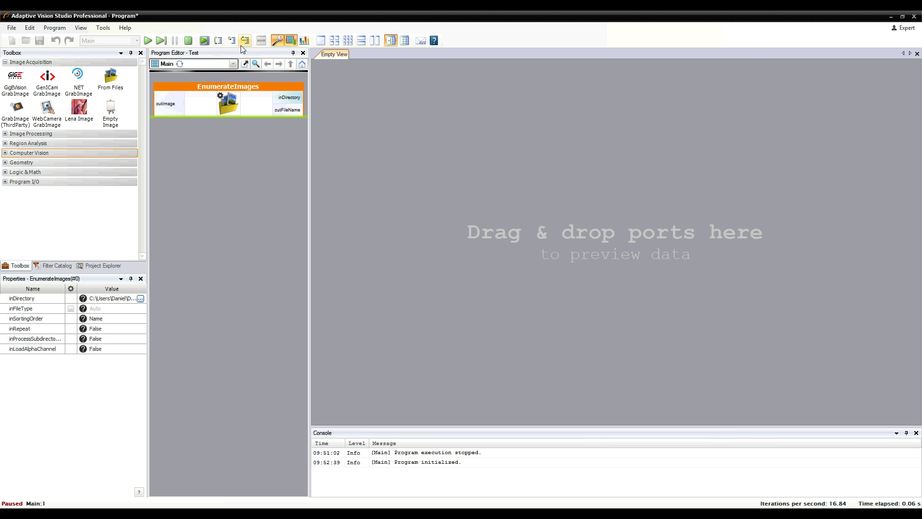
left_click(335, 42)
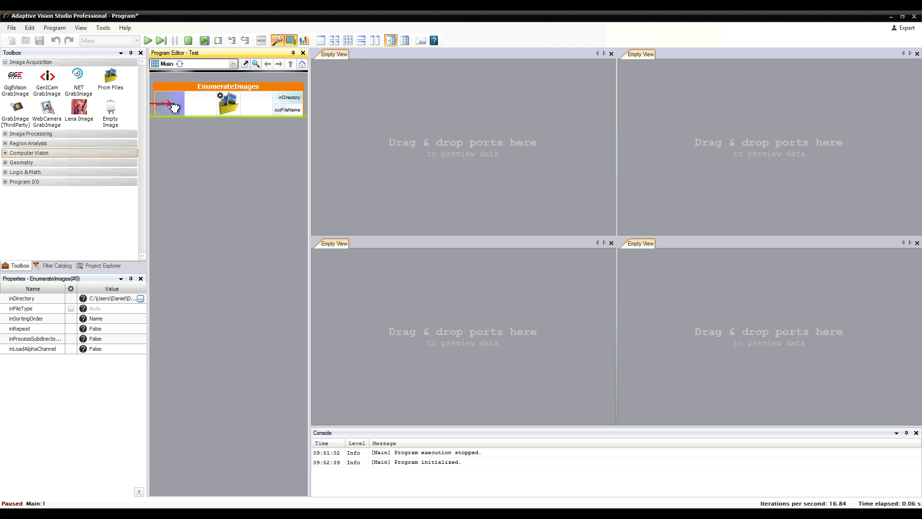
left_click_drag(165, 106, 359, 133)
left_click_drag(420, 131, 420, 130)
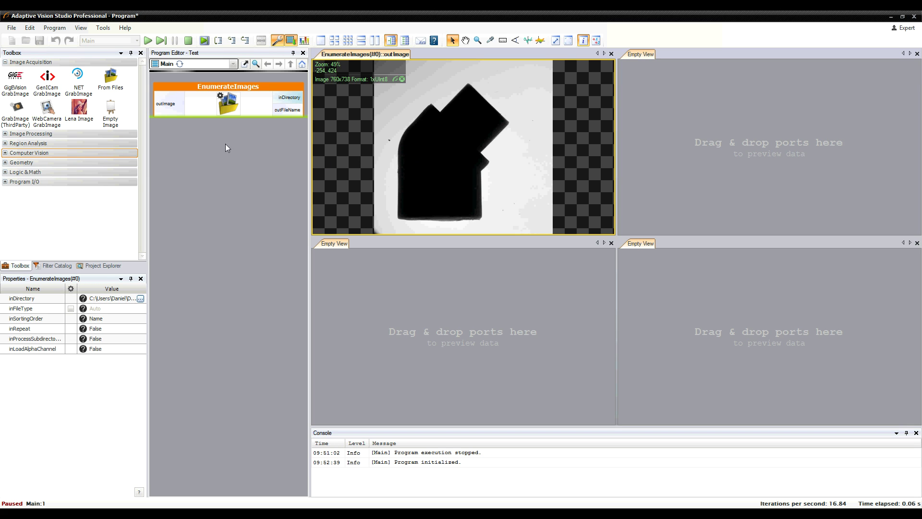
Step: Stop the program and add a LocateObjects_Edges Single filter fed by EnumerateImages' outImage
left_click(188, 41)
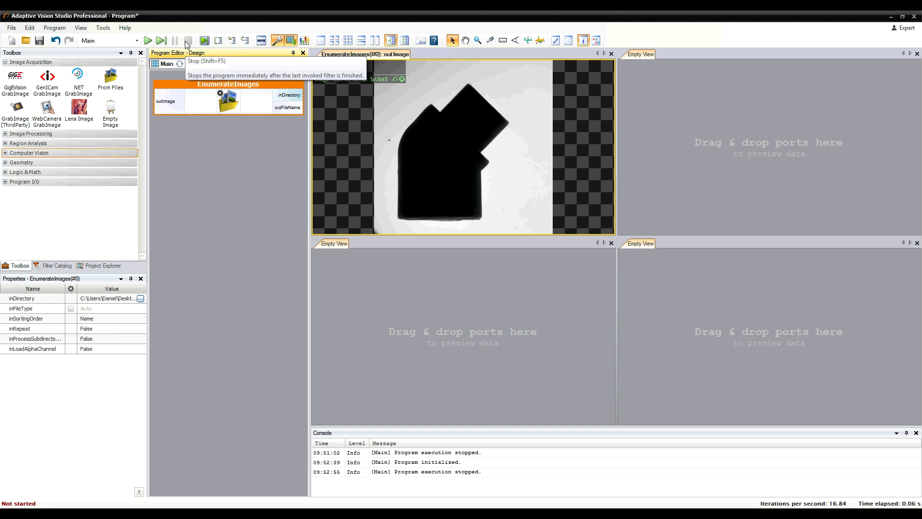
left_click(23, 153)
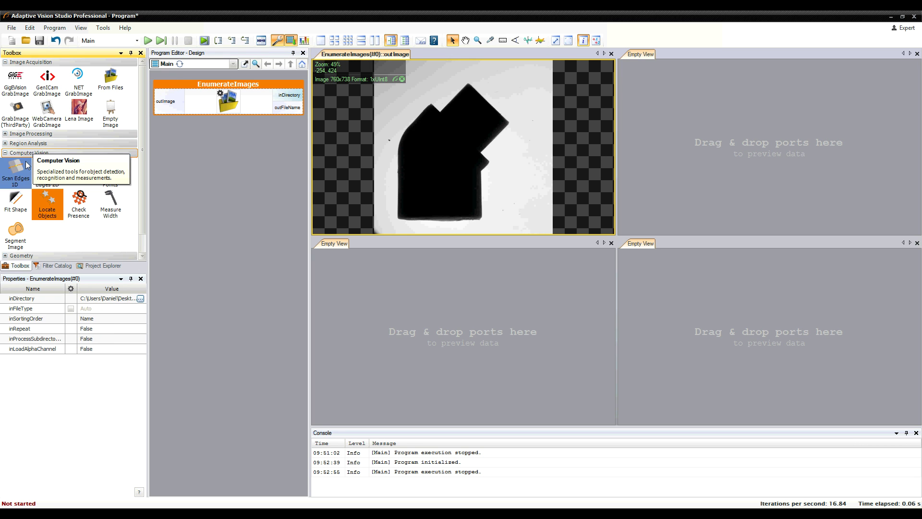
left_click_drag(47, 204, 229, 171)
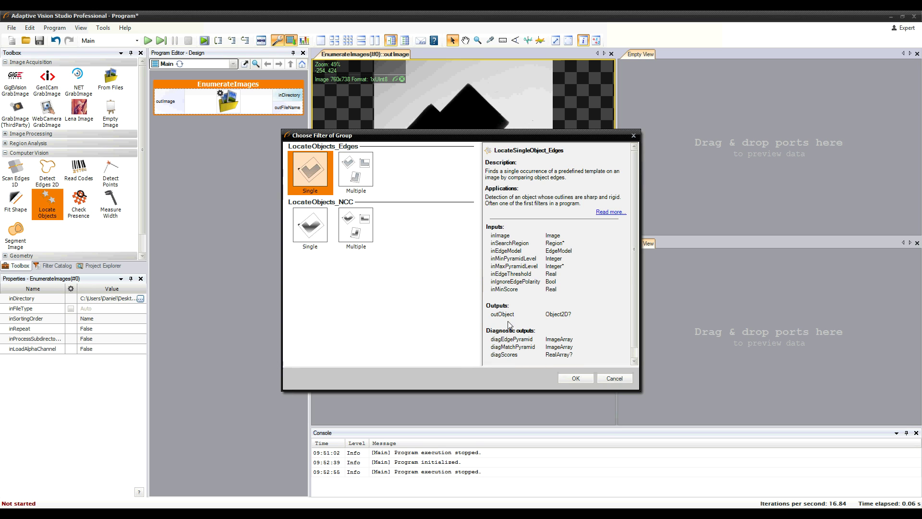
left_click(575, 378)
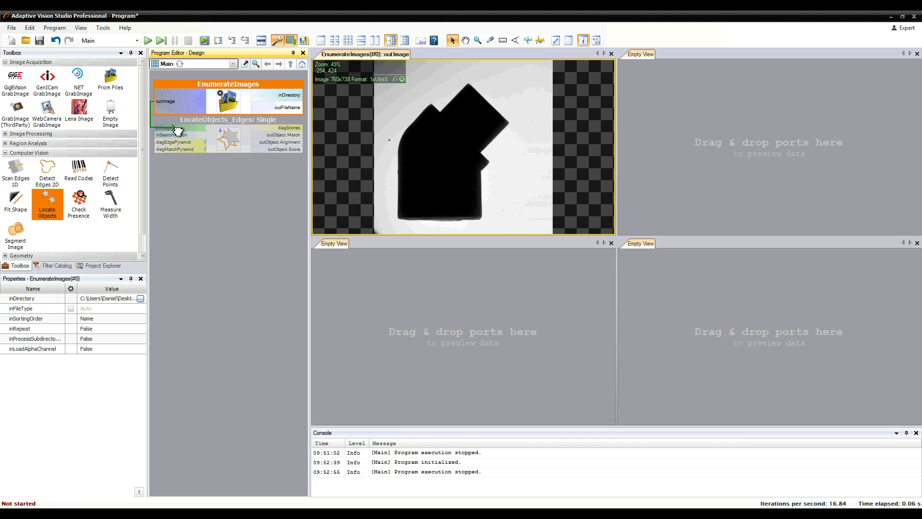
left_click_drag(166, 101, 164, 127)
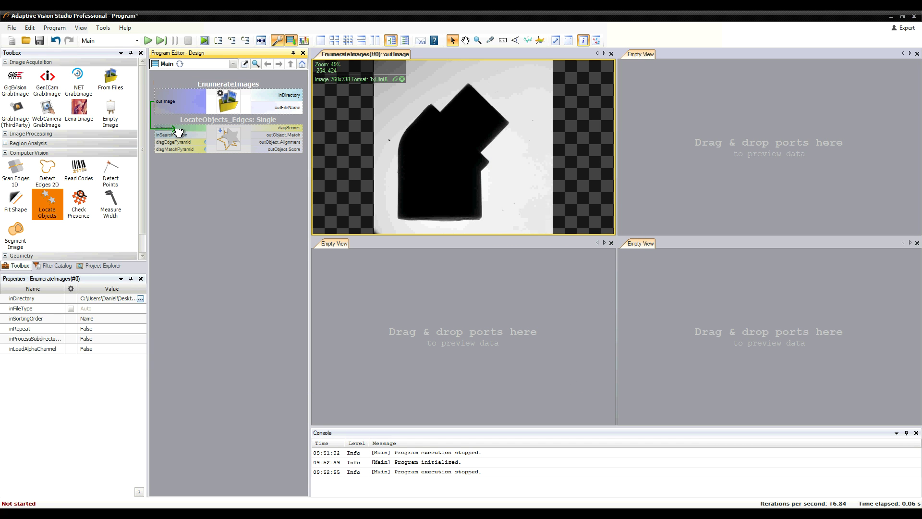
left_click(221, 142)
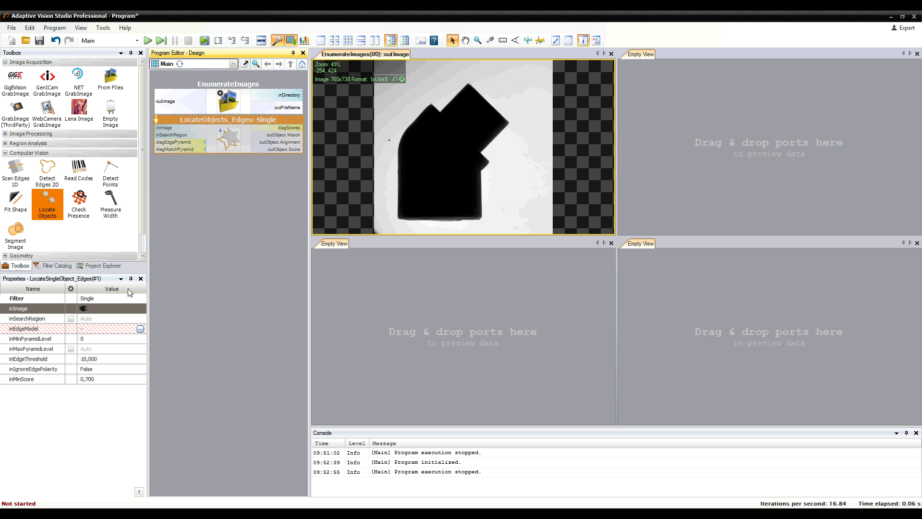
Step: Start the inEdgeModel definition using the inImage pipe picture as reference image
left_click(140, 330)
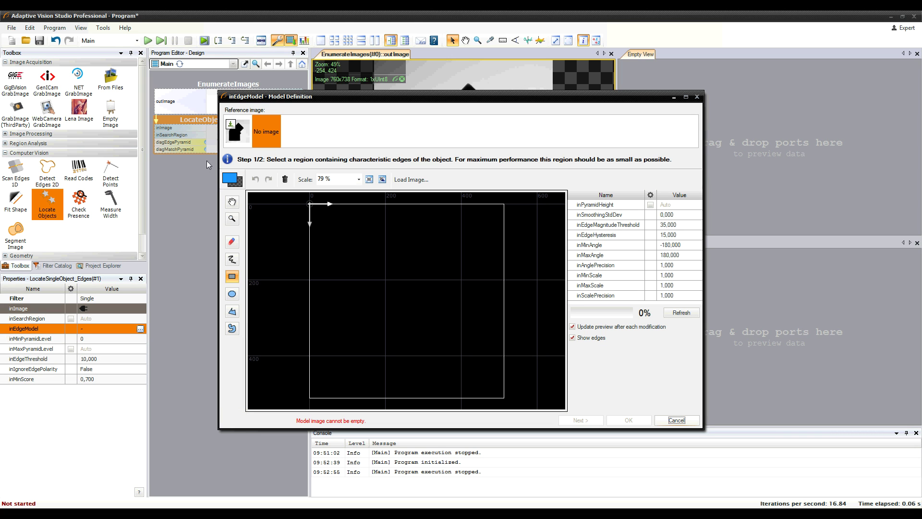
left_click(243, 130)
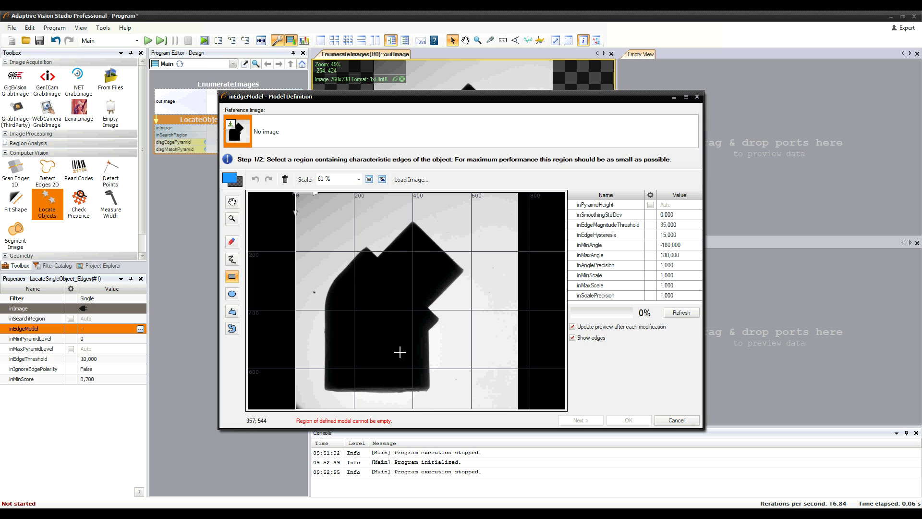
Step: Draw a rectangular model region over the notch on the pipe's right side
left_click_drag(408, 300, 445, 346)
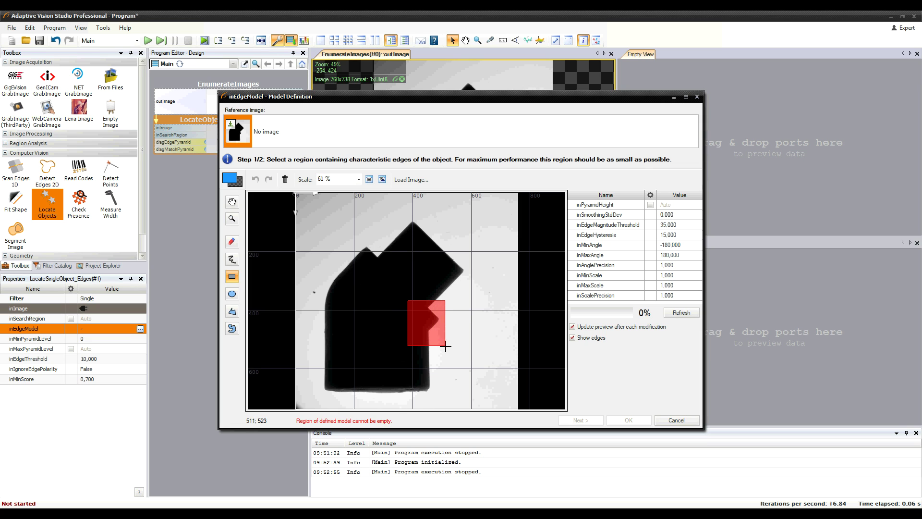
left_click_drag(445, 346, 447, 351)
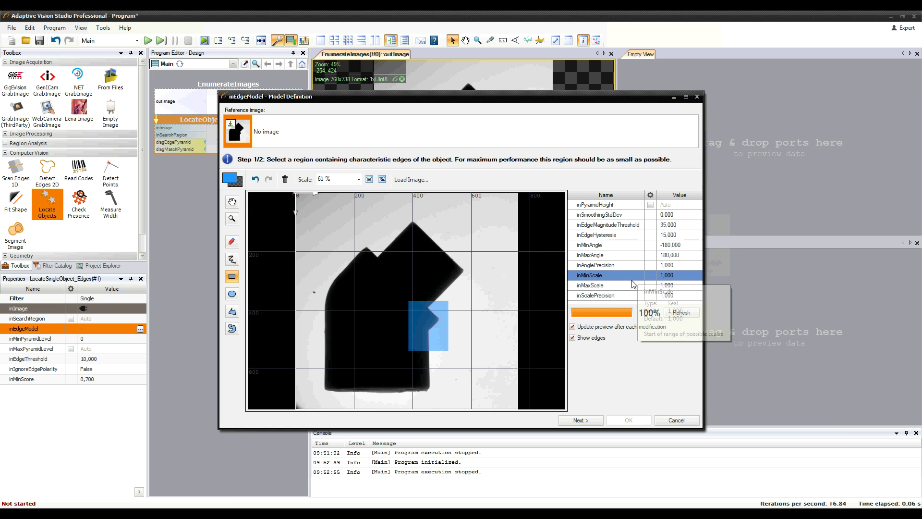
left_click(581, 420)
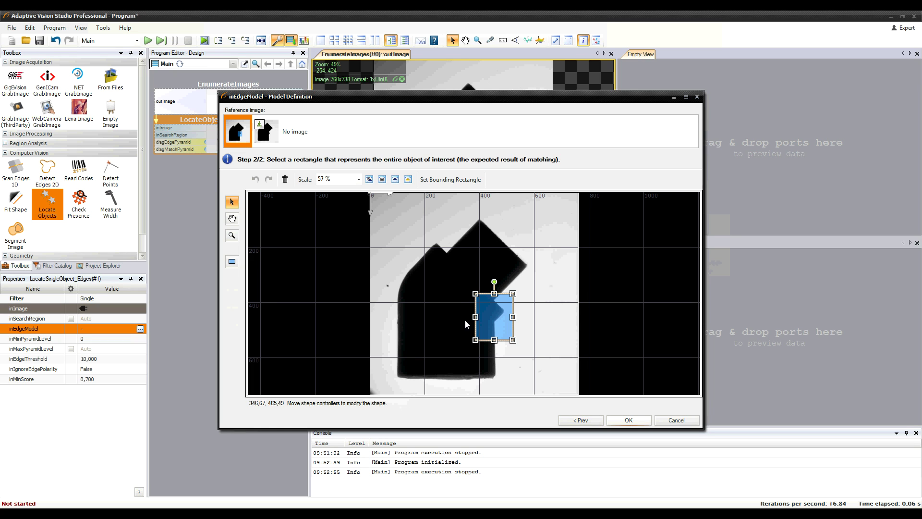
Step: Stretch the bounding rectangle over the entire pipe and generate the edge model
left_click_drag(475, 294, 392, 217)
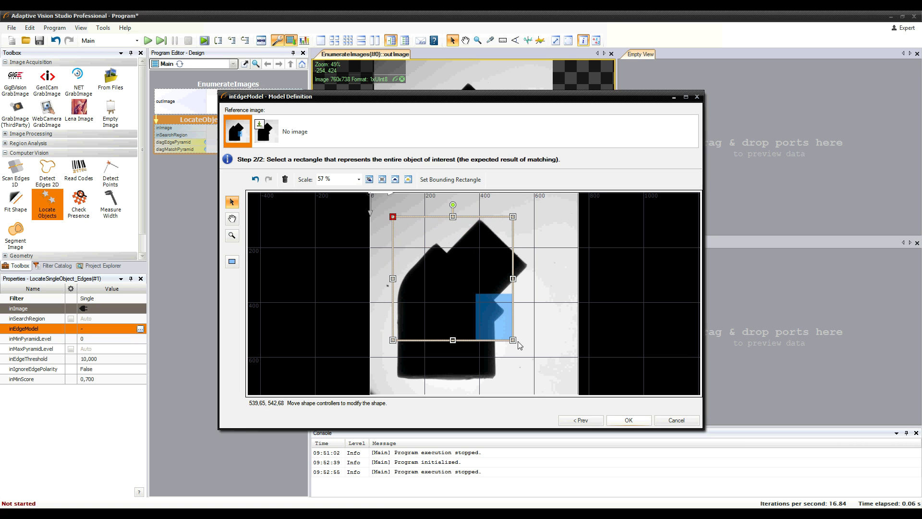
left_click_drag(514, 340, 530, 383)
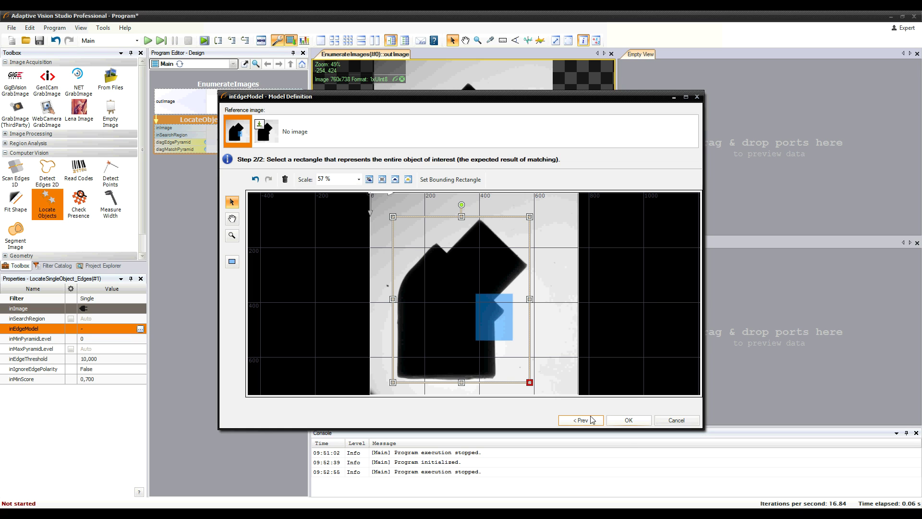
left_click(626, 421)
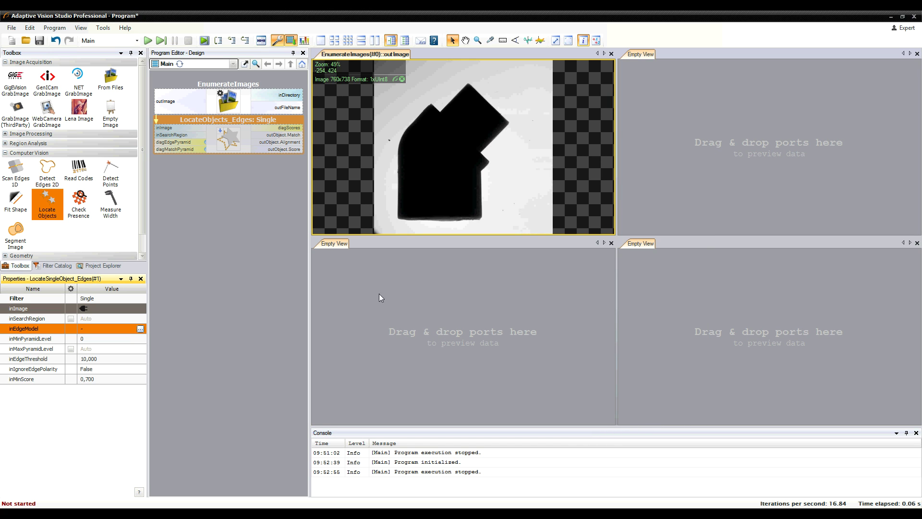
Step: Iterate once, overlaying outObject.Match on the pipe image and showing outObject.Score top-right
left_click(160, 42)
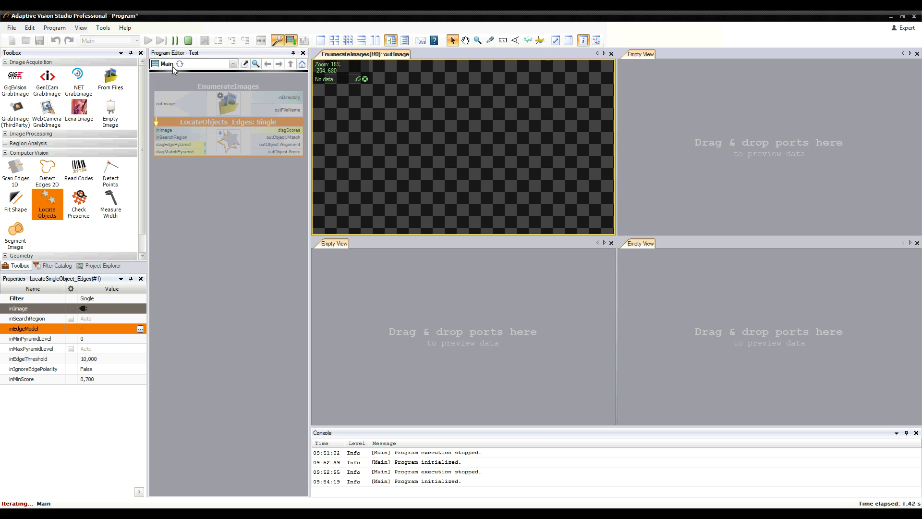
left_click_drag(283, 137, 423, 141)
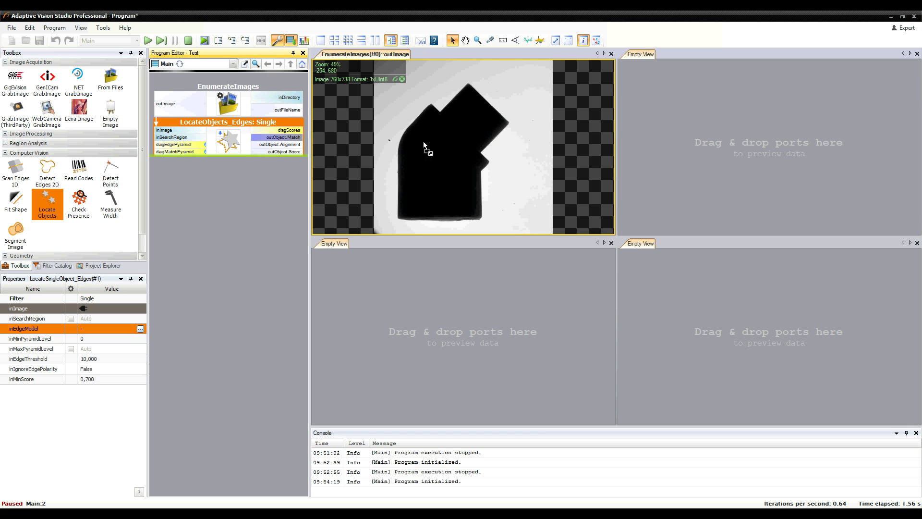
mouse_move(295, 149)
left_mouse_down()
mouse_move(610, 148)
mouse_move(768, 120)
left_mouse_up()
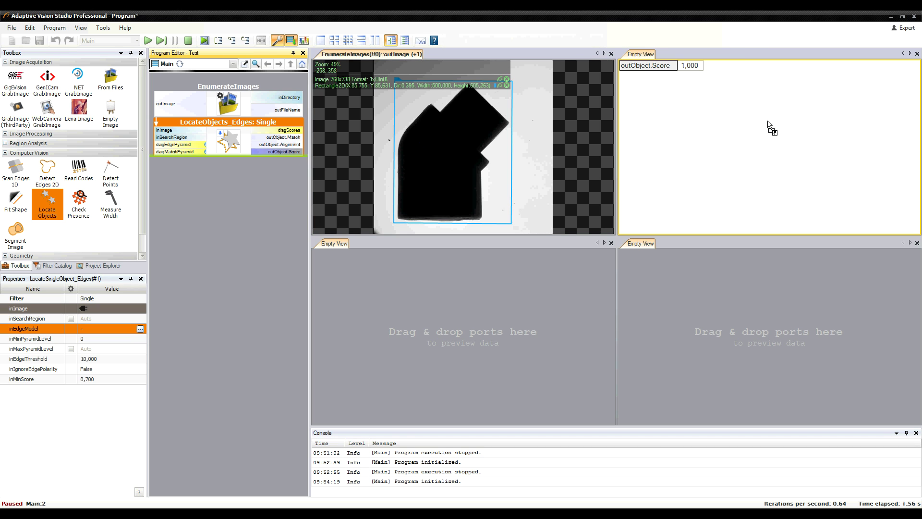
Step: Iterate through two more rotated pipe images, each matched with a 0.992 score
left_click(161, 42)
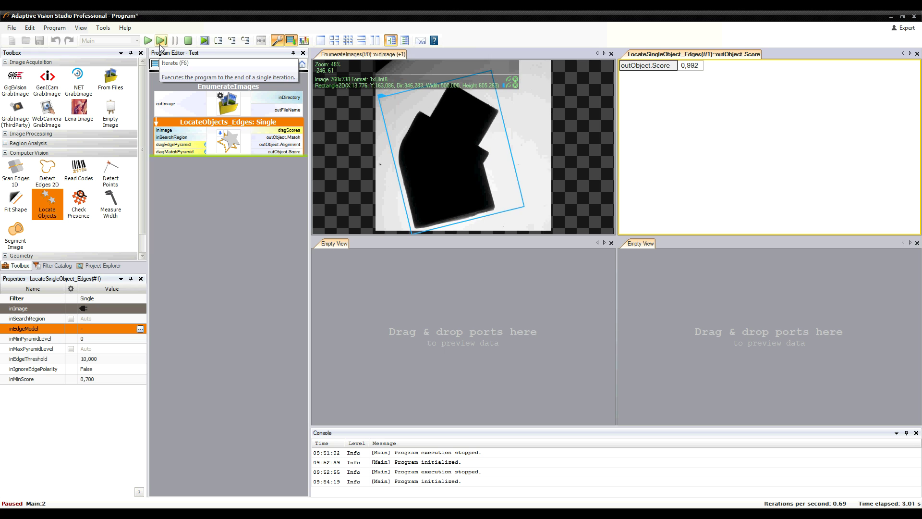
left_click(161, 41)
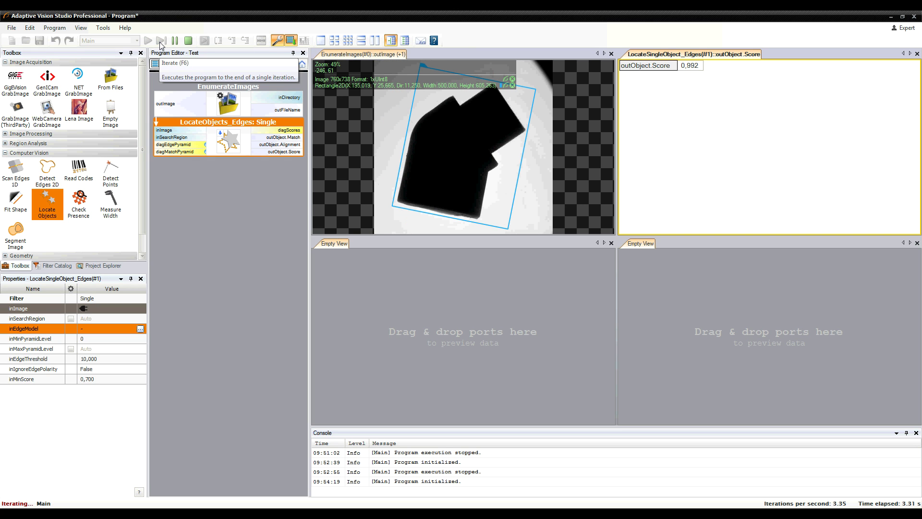
left_click(399, 55)
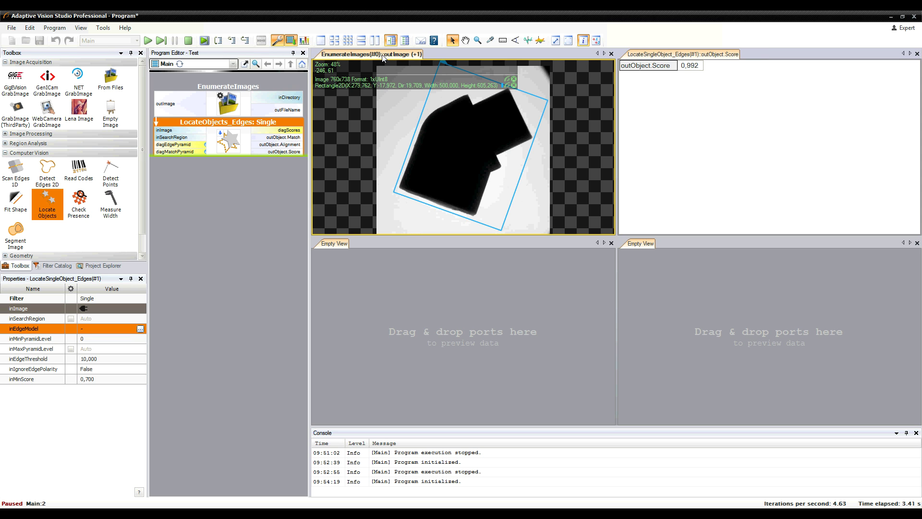
Step: Hide the image information overlay and add outObject.Alignment to the pipe image view
left_click(584, 42)
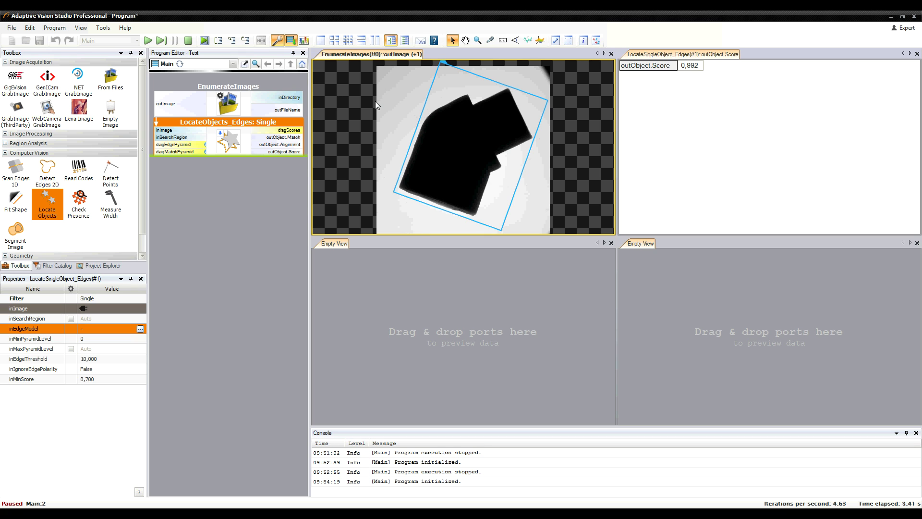
left_click(690, 67)
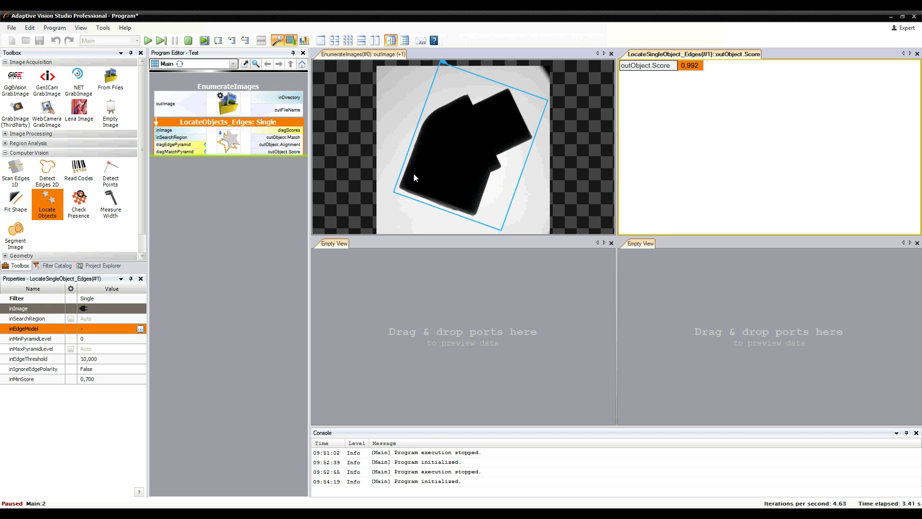
left_click_drag(292, 145, 401, 104)
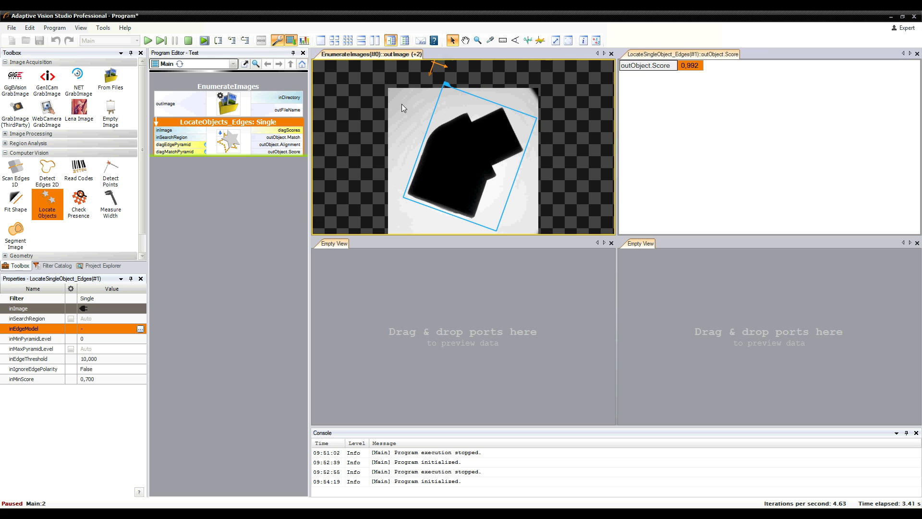